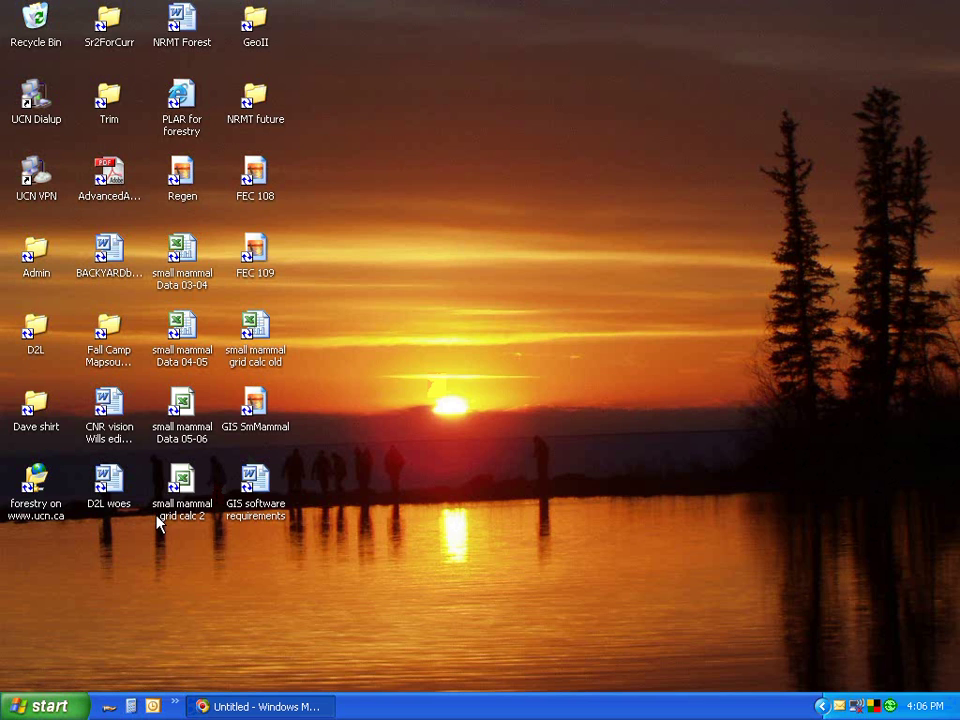
- Launch WHAM 1.0 from the NRMT Apps program group
click(42, 712)
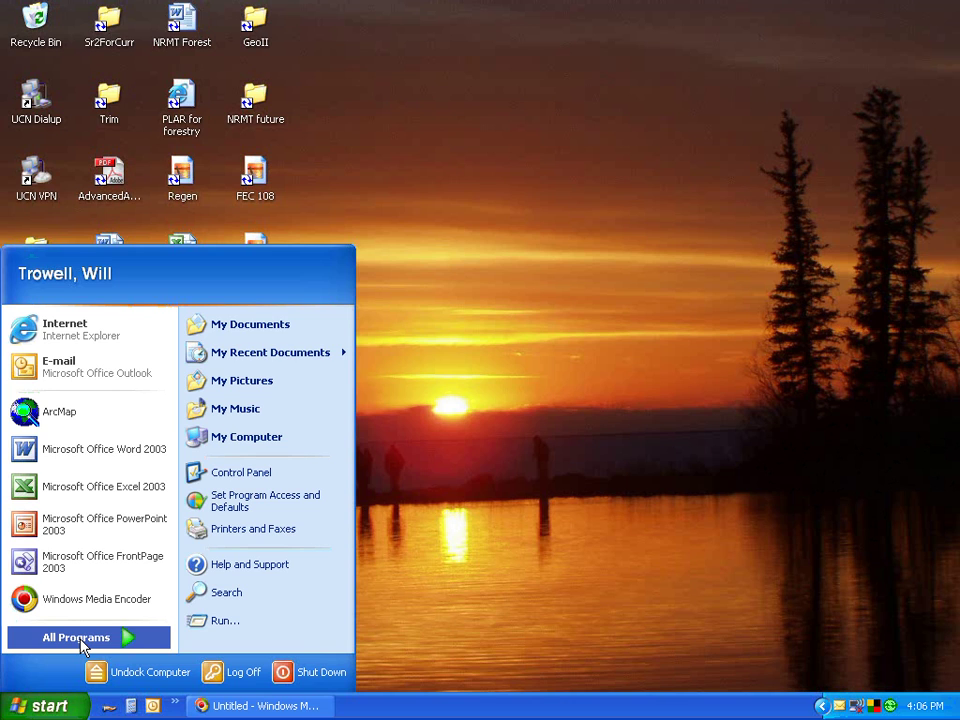
mouse_move(82, 642)
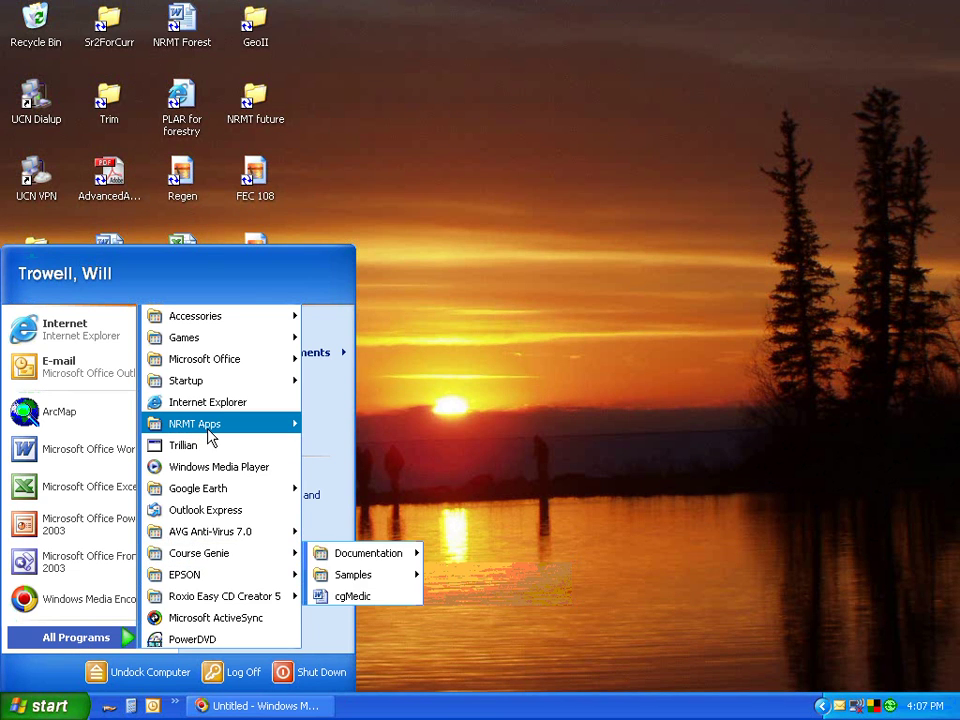
mouse_move(210, 437)
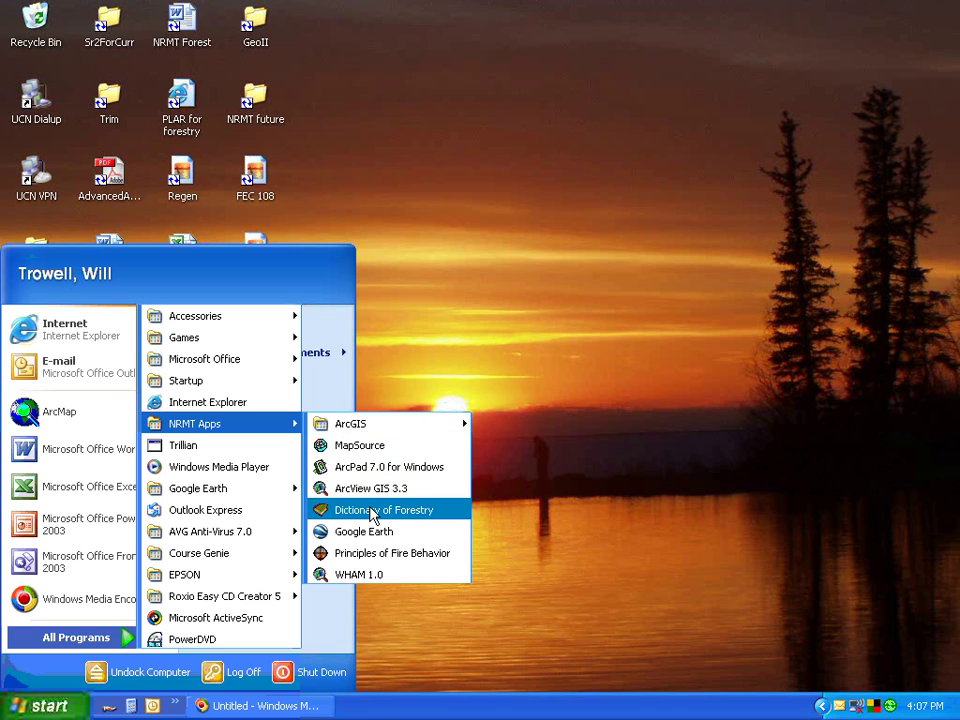
click(372, 574)
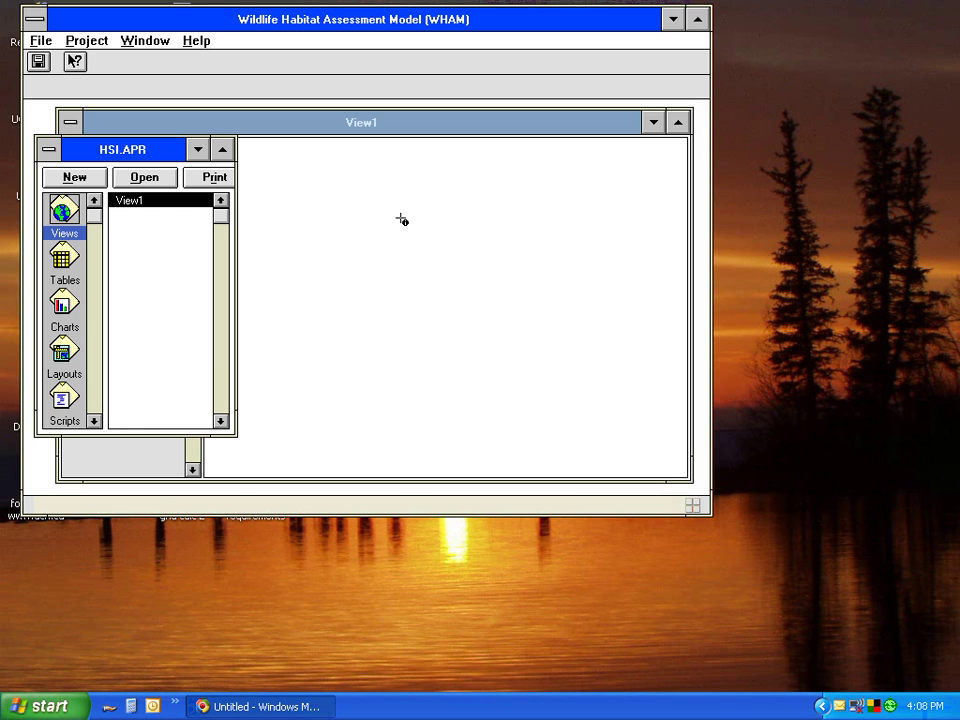
- Move the WHAM application window away from the screen corner and enlarge it to make room for its inner windows
key(alt+space)
key(m)
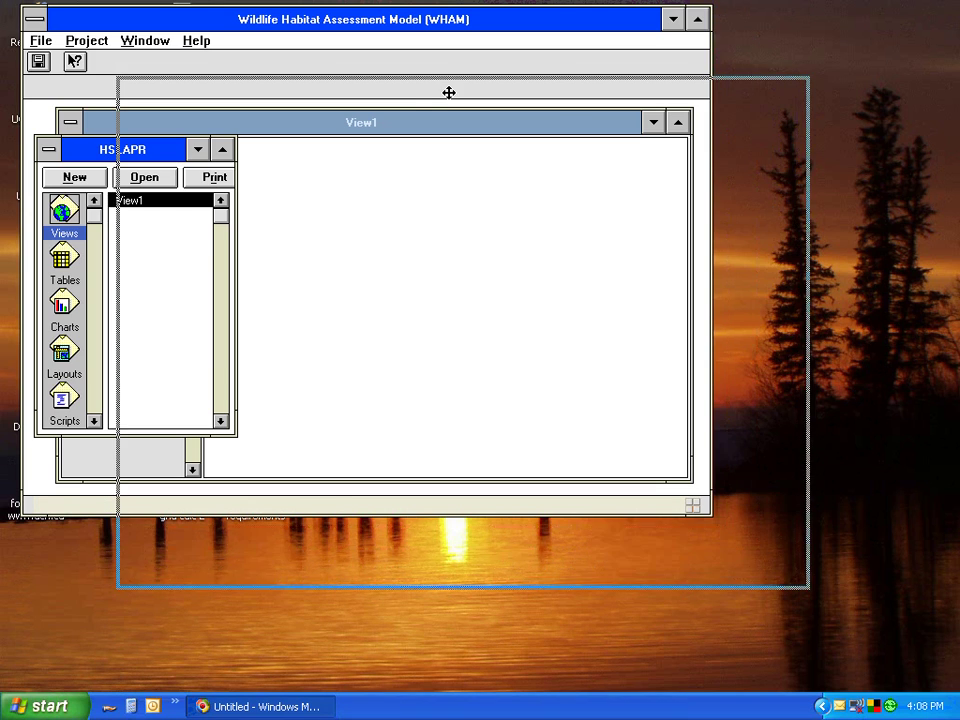
click(449, 91)
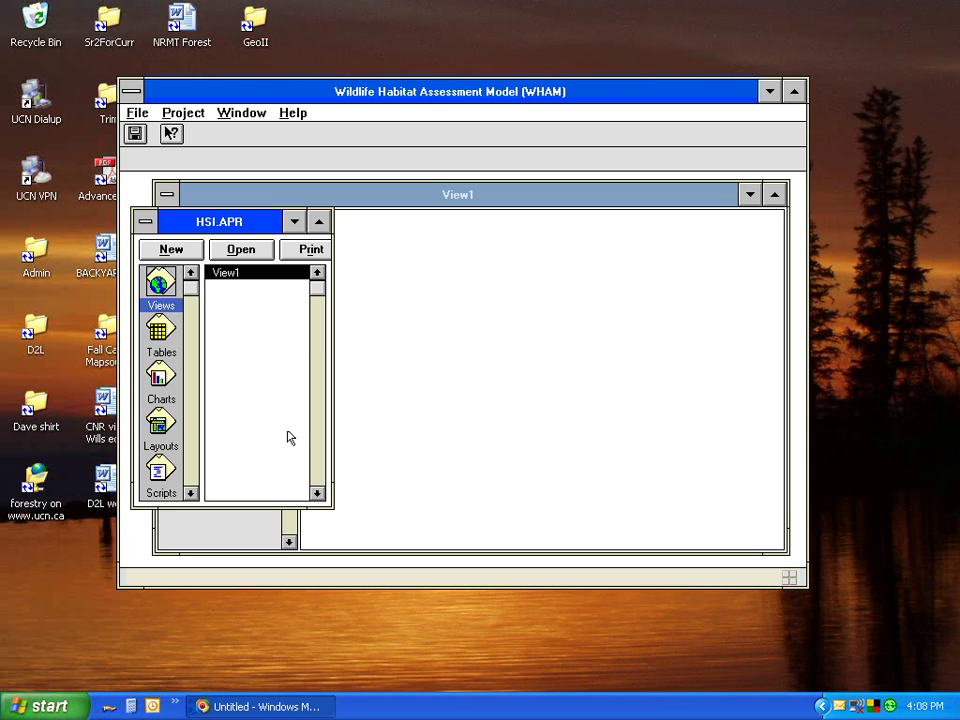
drag(115, 583, 40, 652)
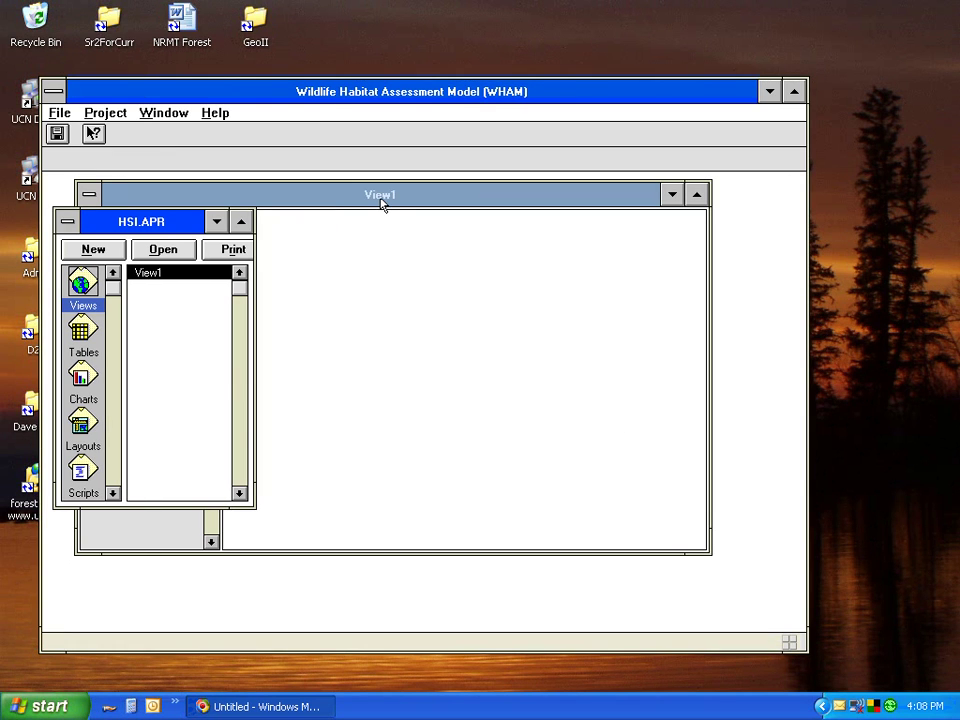
- Rearrange the View1 and HSI.APR windows so both are accessible, and make View1 the active window
drag(380, 203, 467, 240)
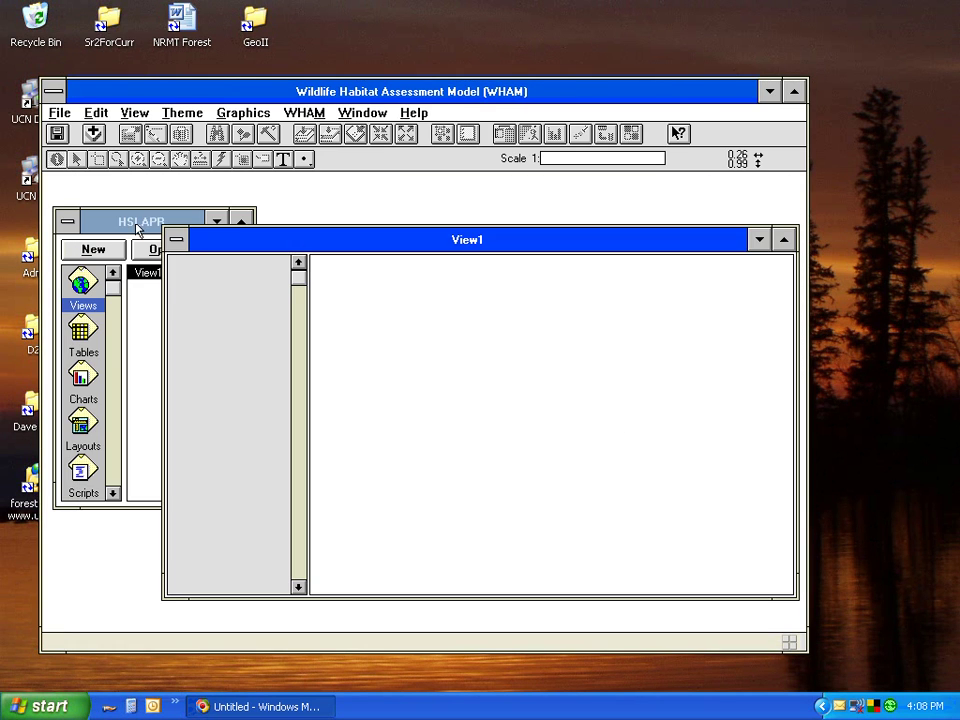
drag(136, 220, 128, 193)
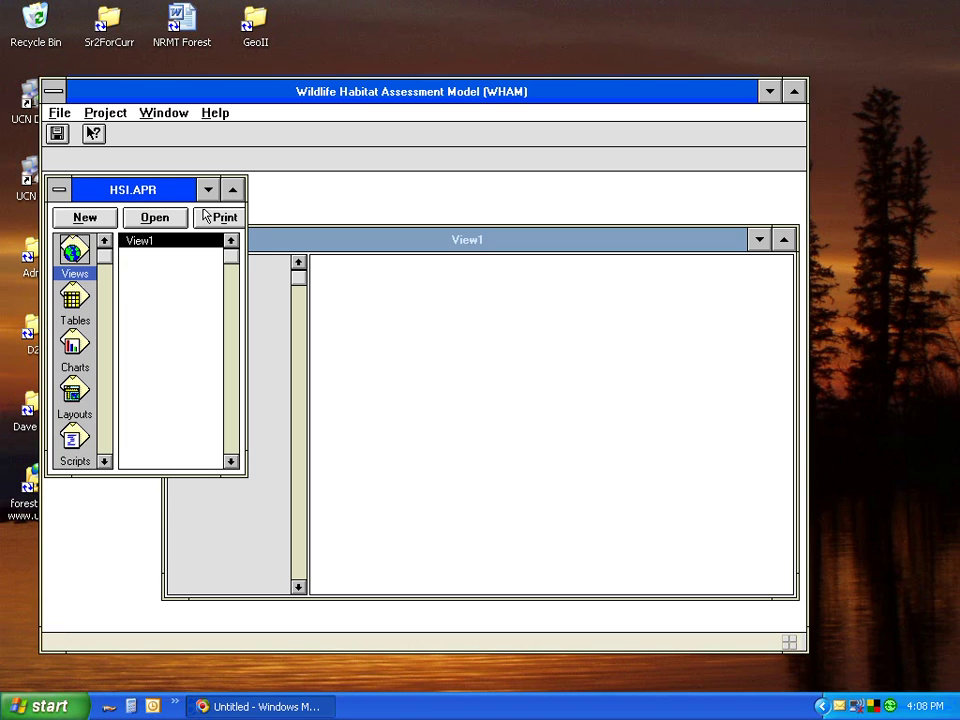
click(320, 246)
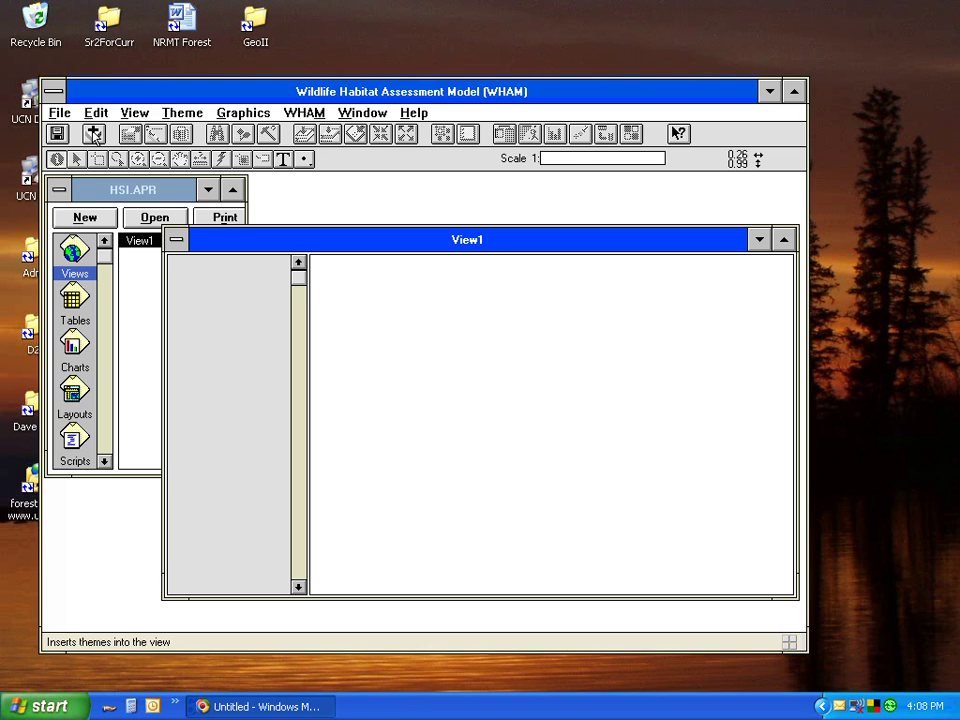
- Start adding a theme to View1 and browse to the h:\current course work\gis\gis course data\fri\t56r27w directory
click(93, 134)
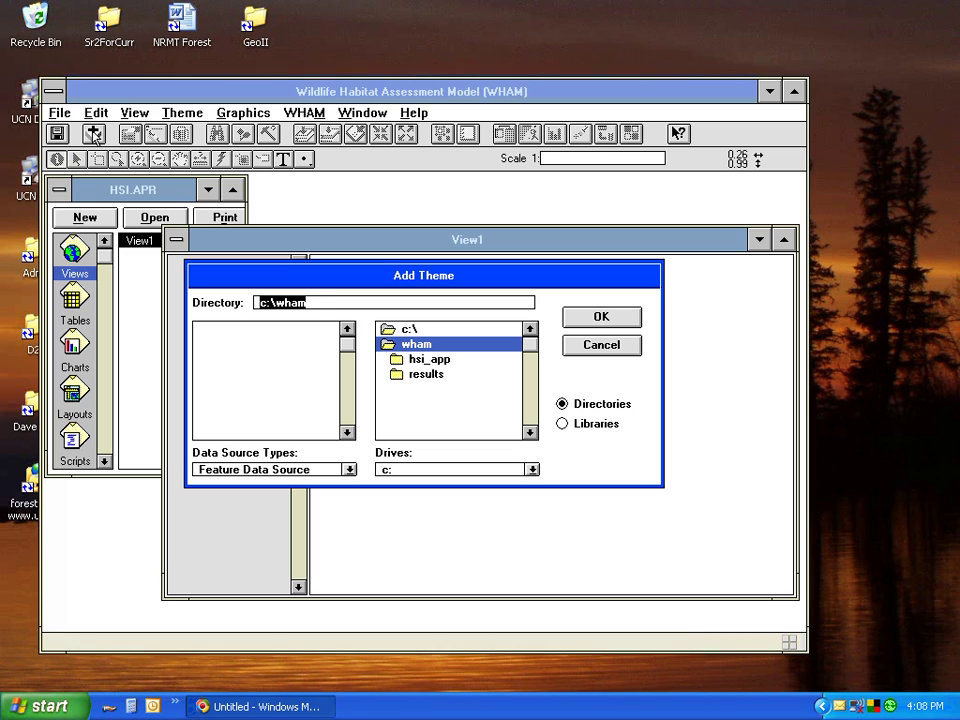
click(532, 469)
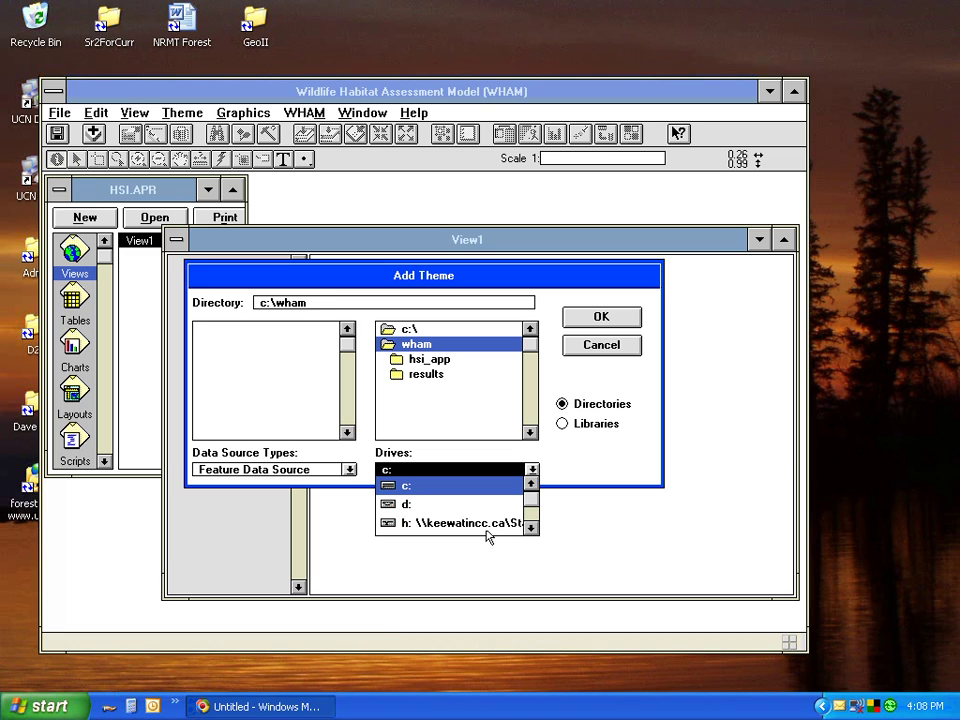
click(479, 526)
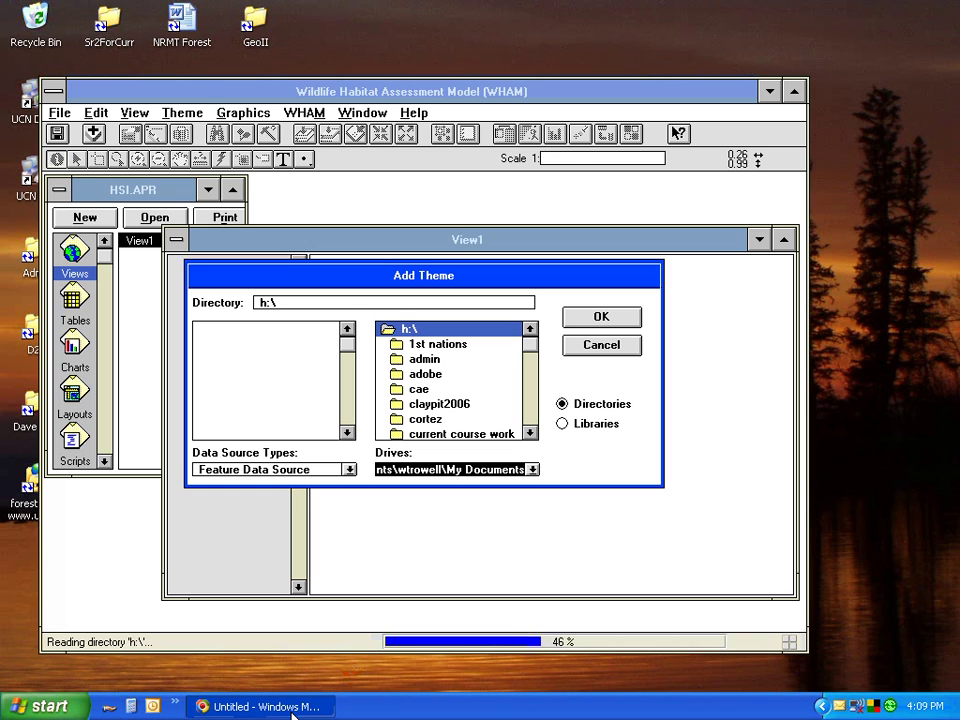
click(532, 377)
click(532, 377)
mouse_move(532, 377)
mouse_down()
mouse_move(532, 397)
mouse_move(531, 347)
mouse_move(532, 361)
mouse_up()
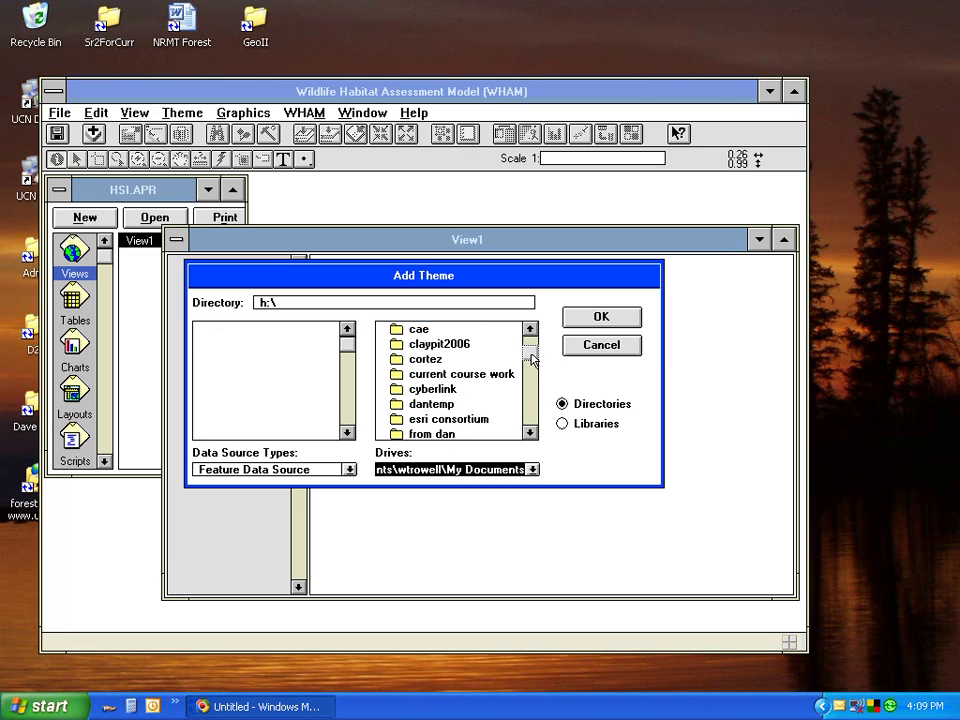
click(440, 375)
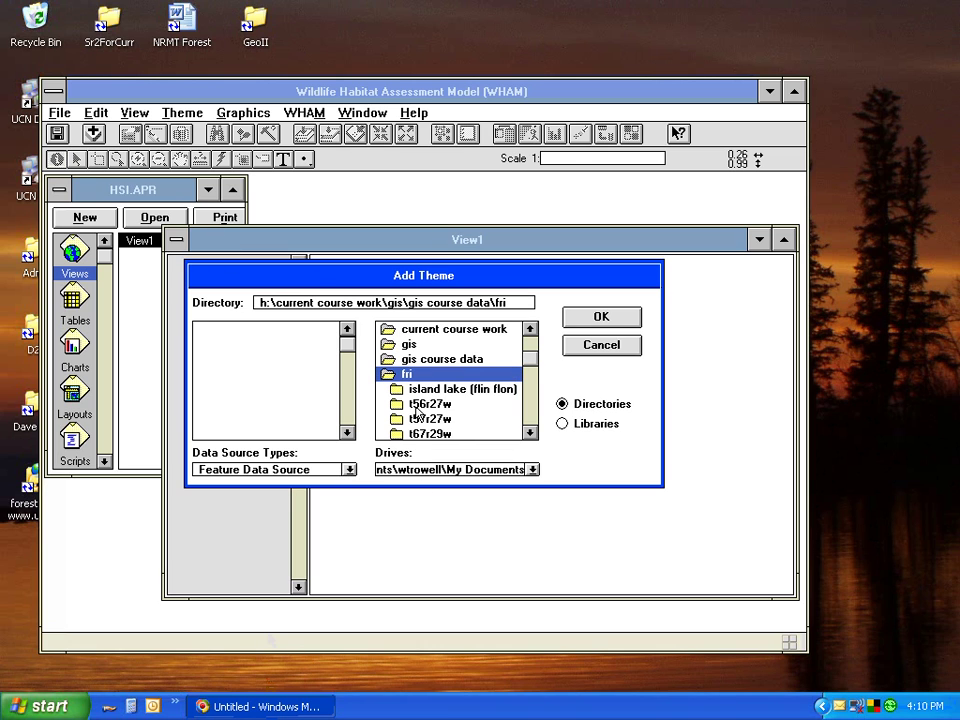
click(420, 405)
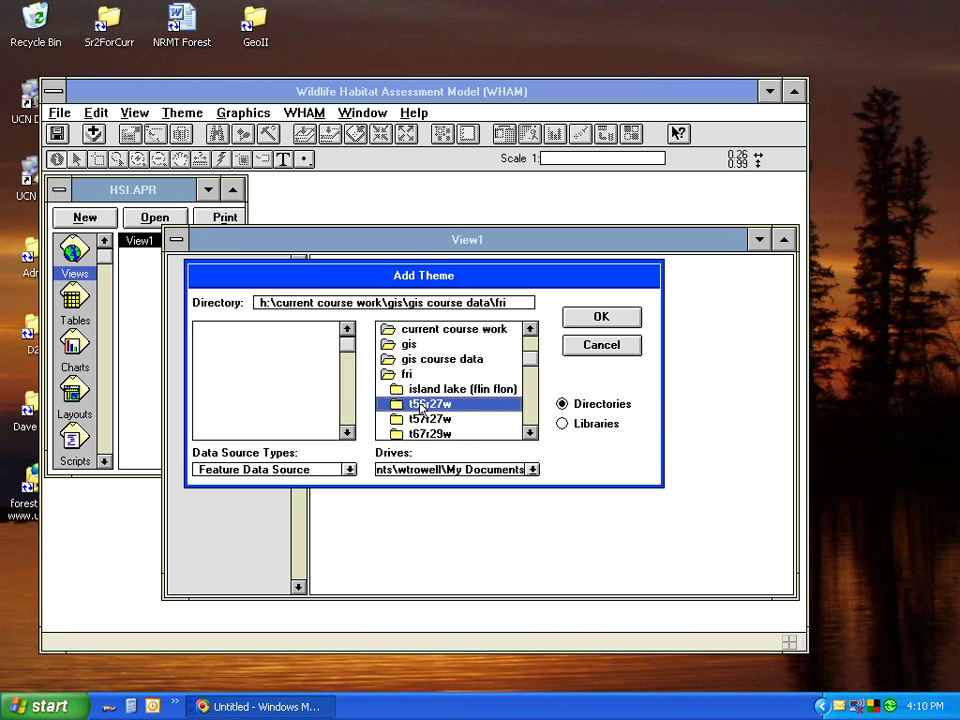
click(296, 708)
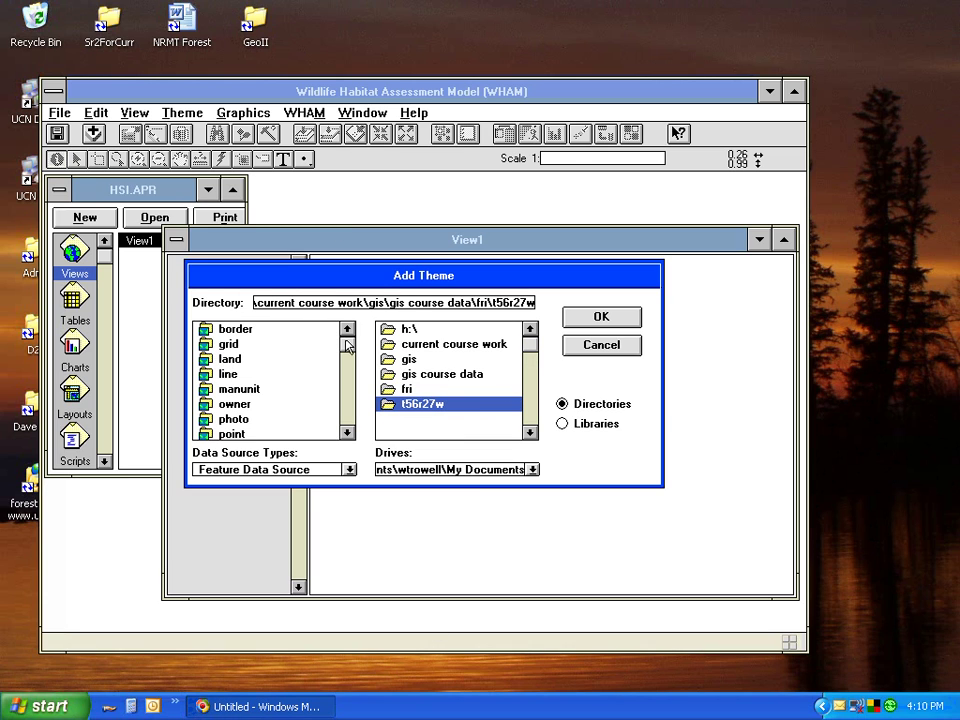
- Add the polygon features of the union coverage as a theme and display the Union theme in View1
drag(348, 349, 350, 428)
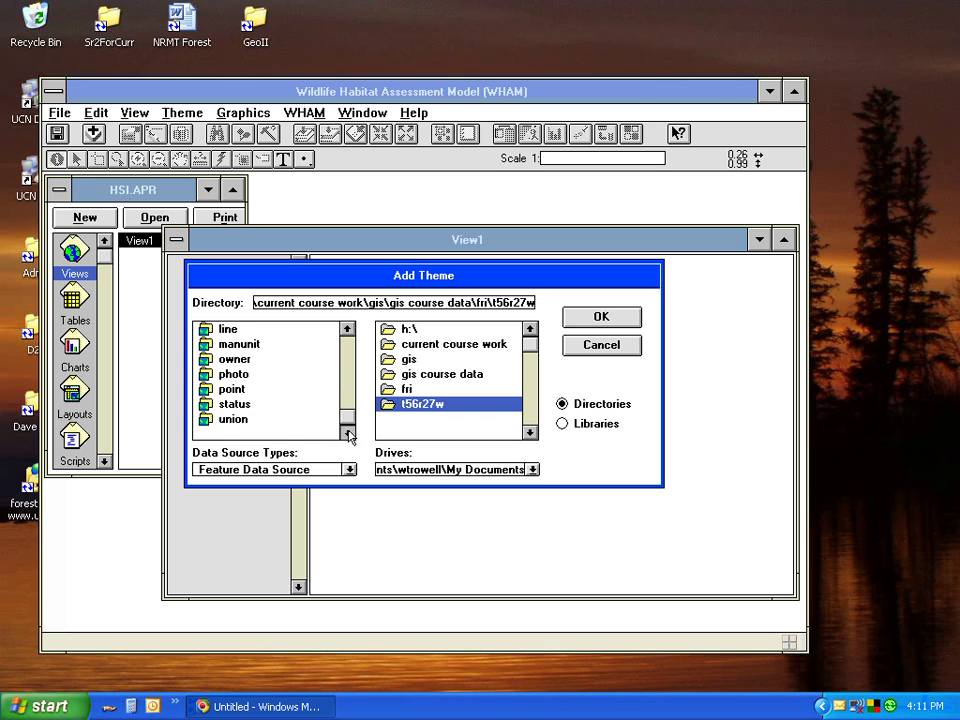
double_click(203, 425)
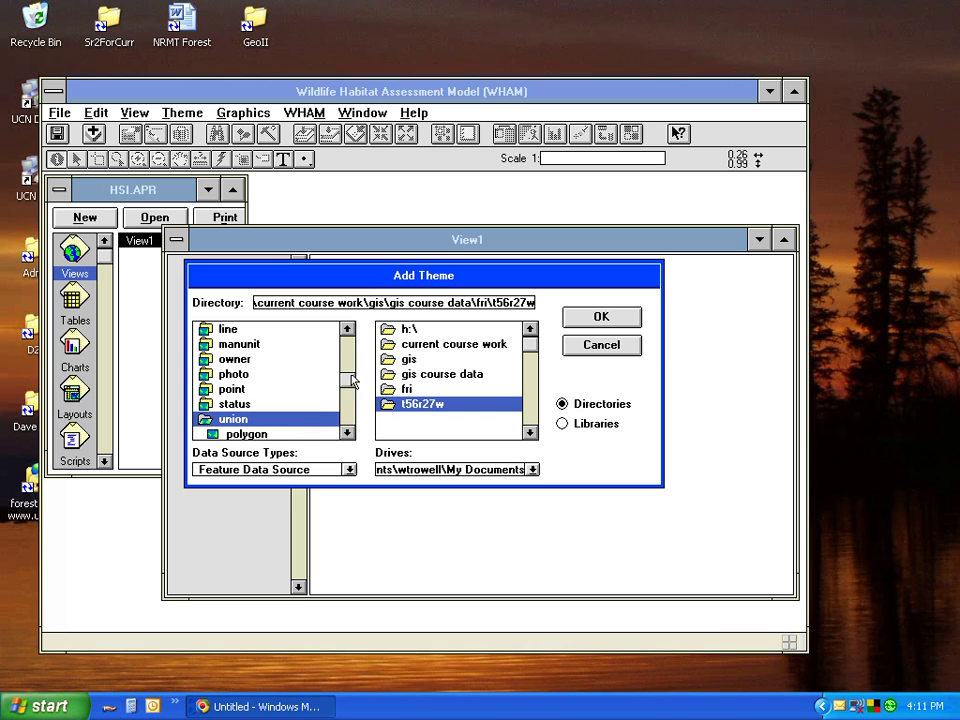
drag(350, 392, 352, 412)
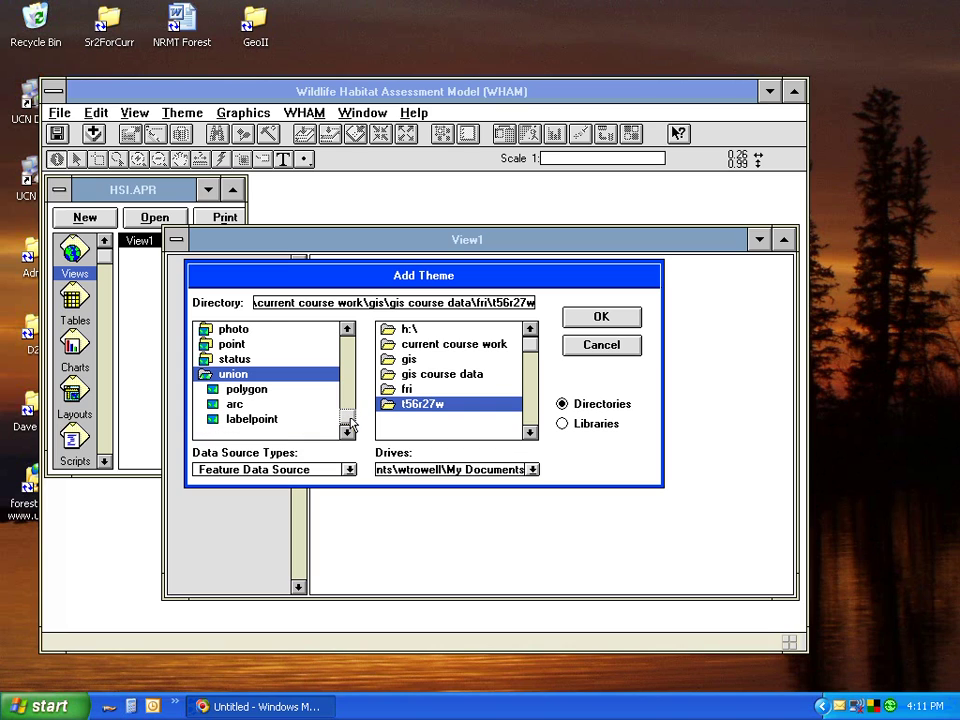
click(247, 390)
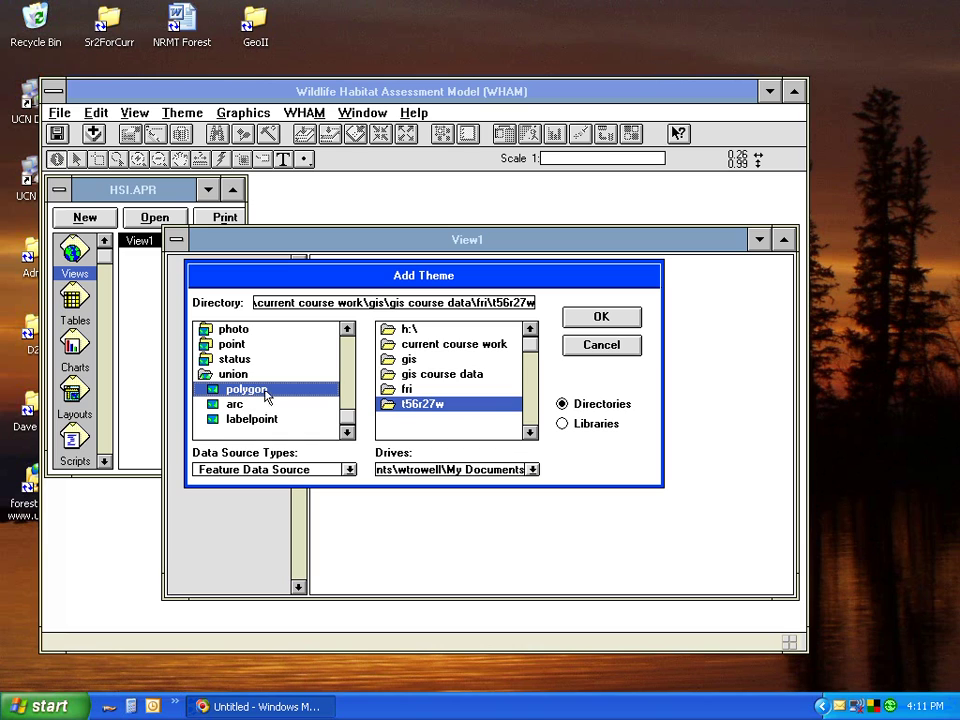
click(599, 317)
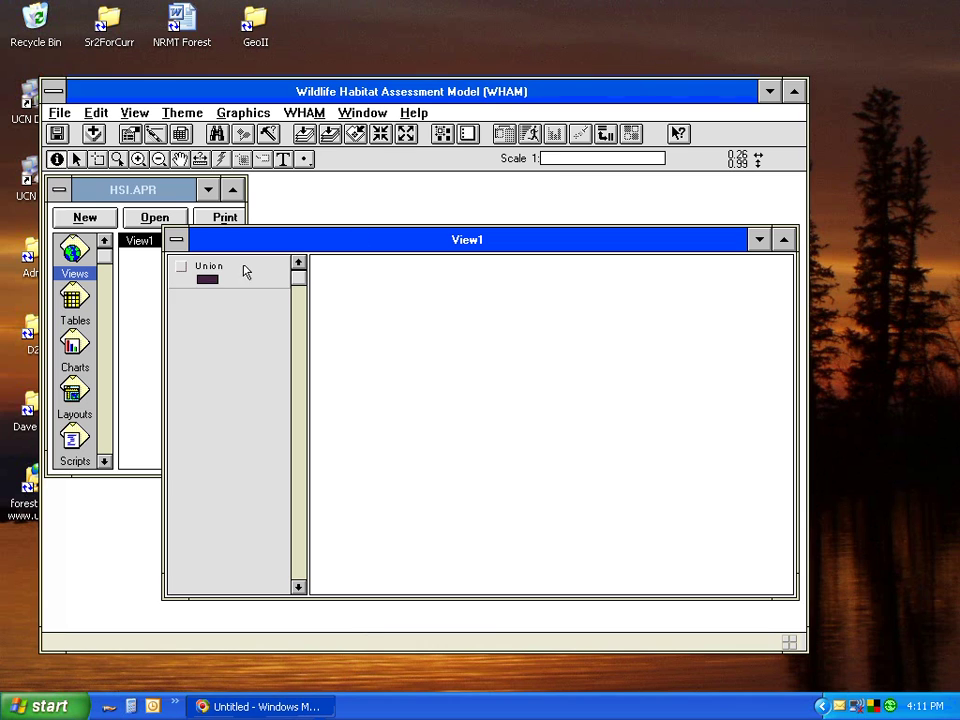
click(181, 267)
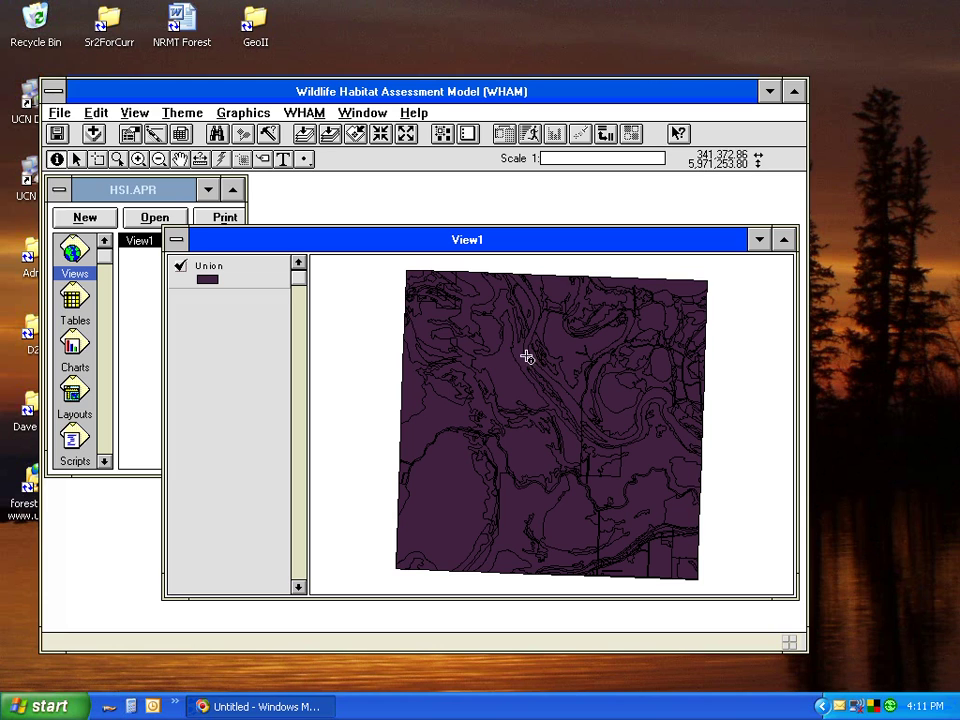
- Start an HSI model run on the Union theme, look through the available species models and choose Barred Owl
click(531, 134)
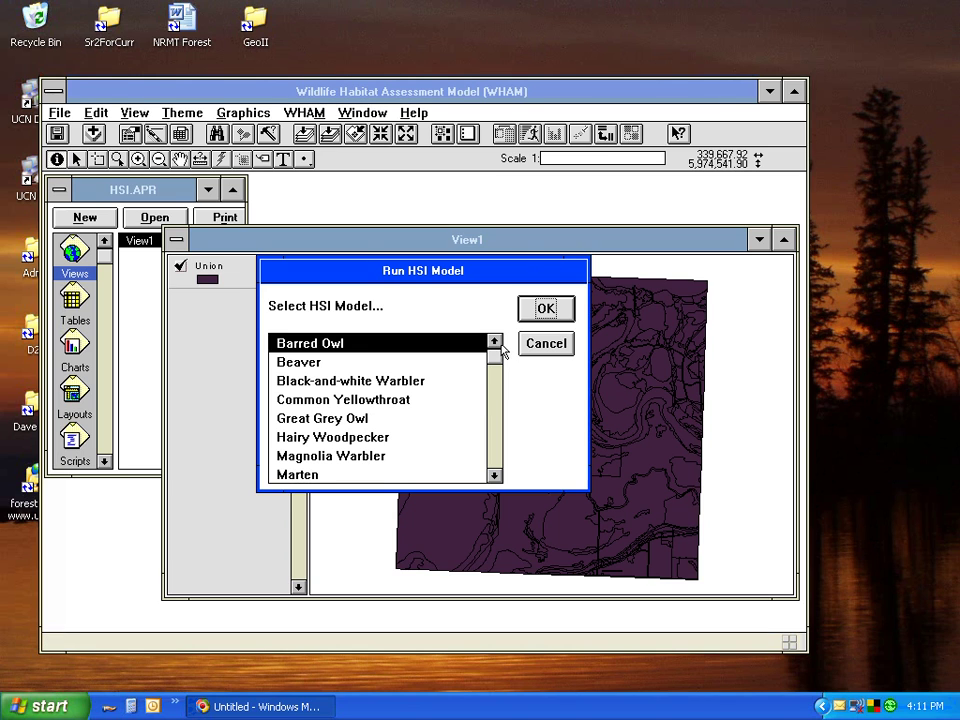
mouse_move(495, 362)
mouse_down()
mouse_move(497, 408)
mouse_move(497, 364)
mouse_up()
click(545, 310)
drag(497, 364, 497, 402)
drag(497, 402, 497, 459)
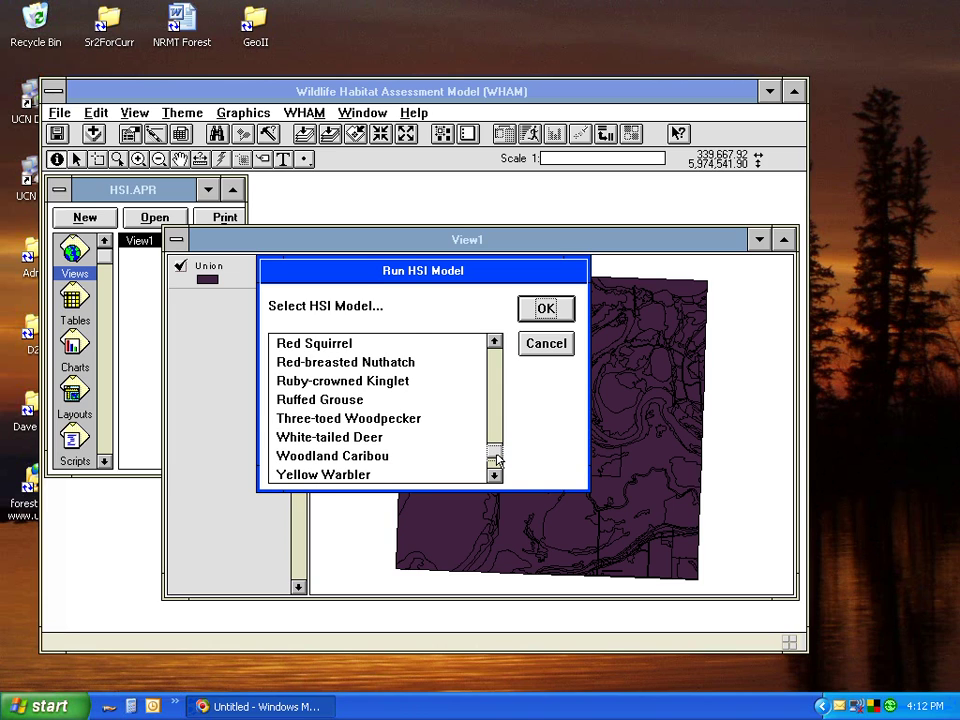
drag(497, 459, 499, 467)
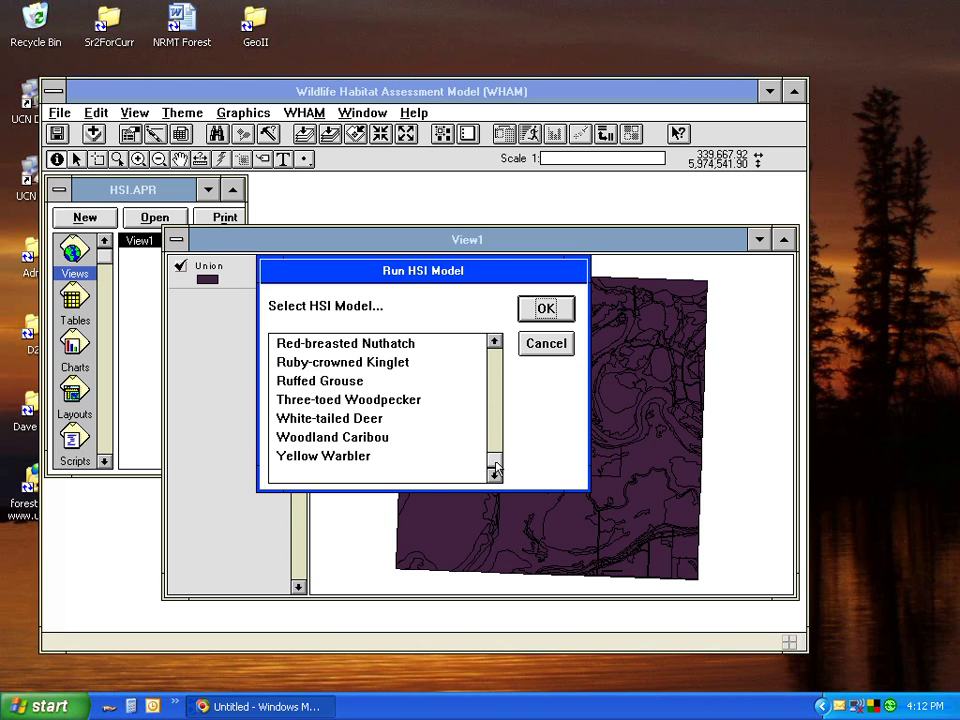
click(371, 346)
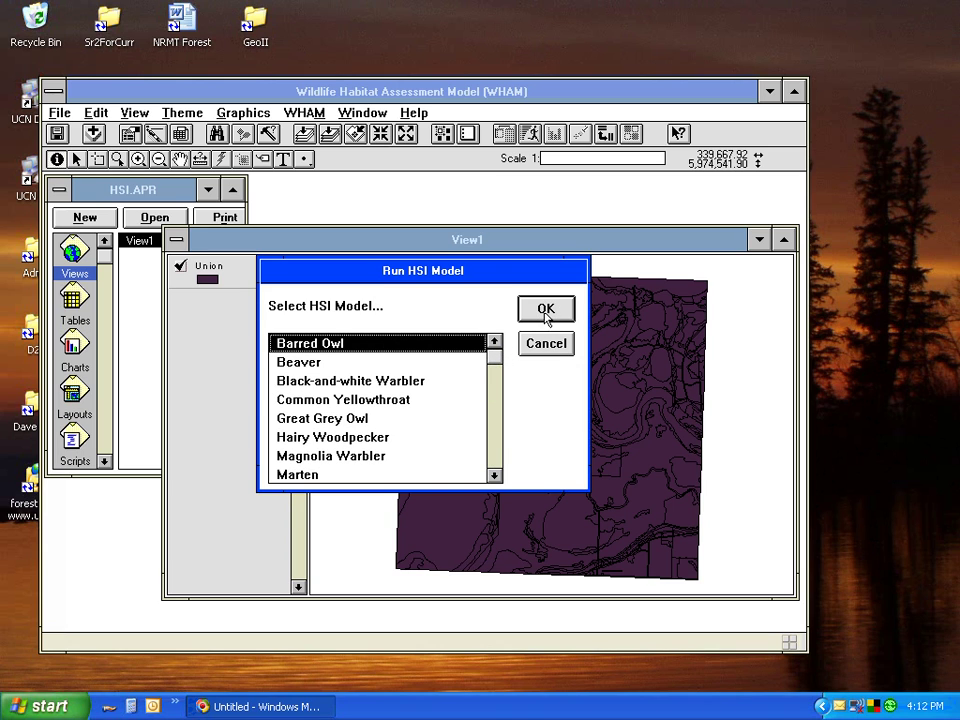
click(545, 310)
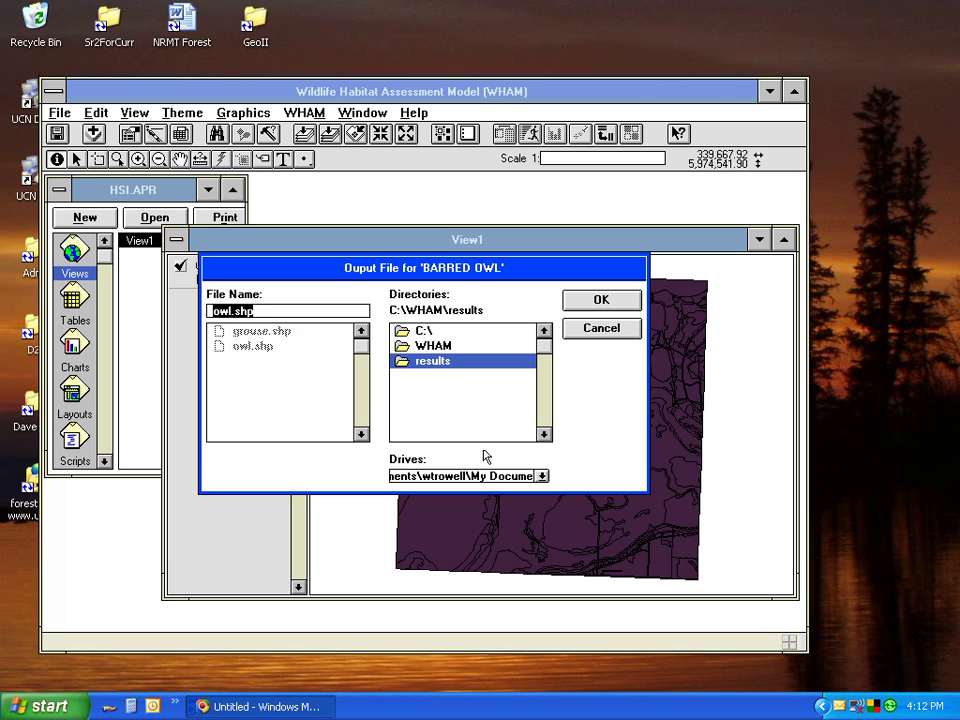
- Save the Barred Owl model output as owl.shp in the h:\gis directory and run the computation
click(539, 476)
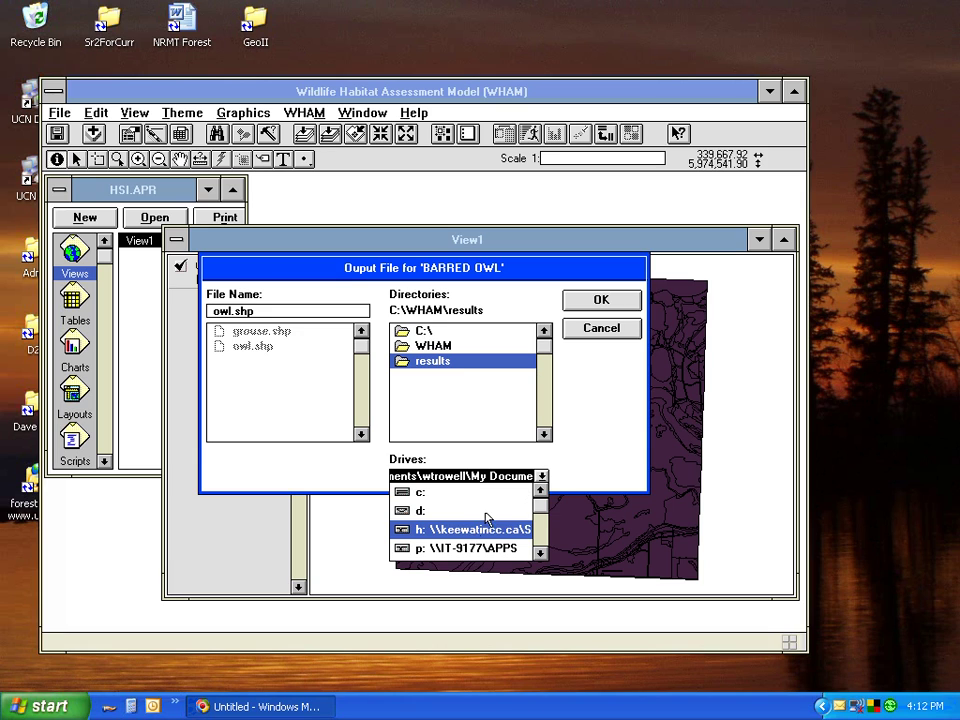
click(462, 531)
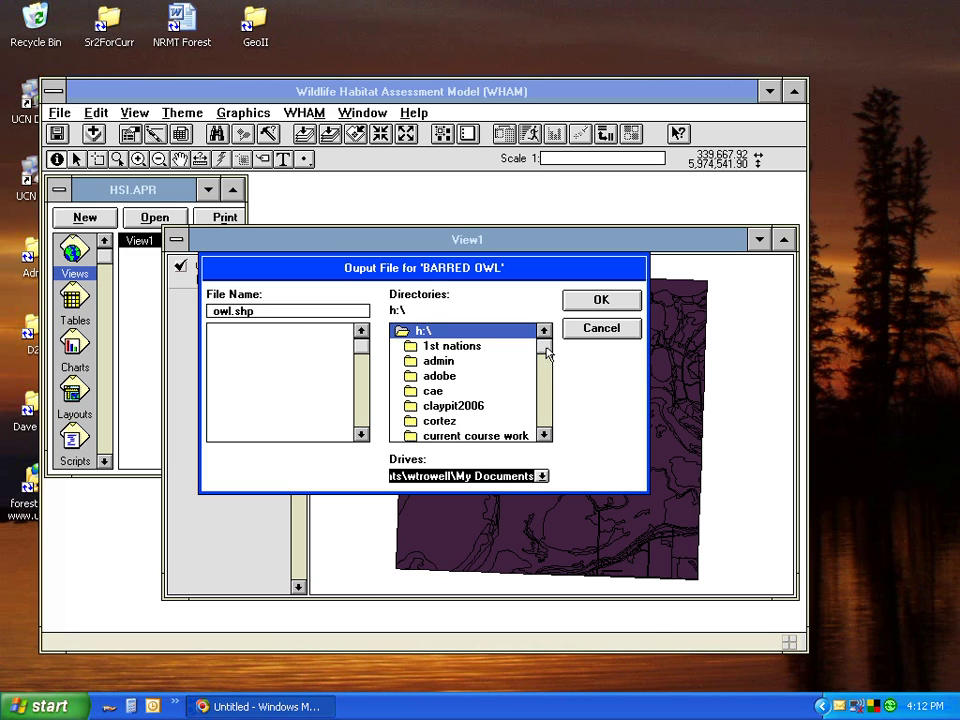
drag(547, 355, 547, 372)
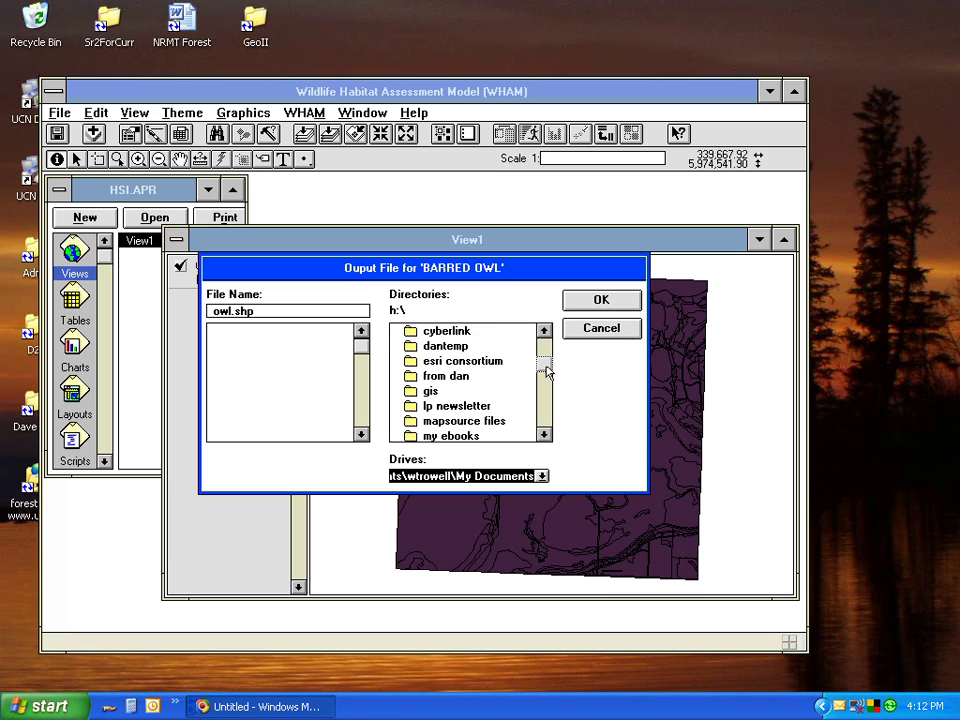
click(429, 393)
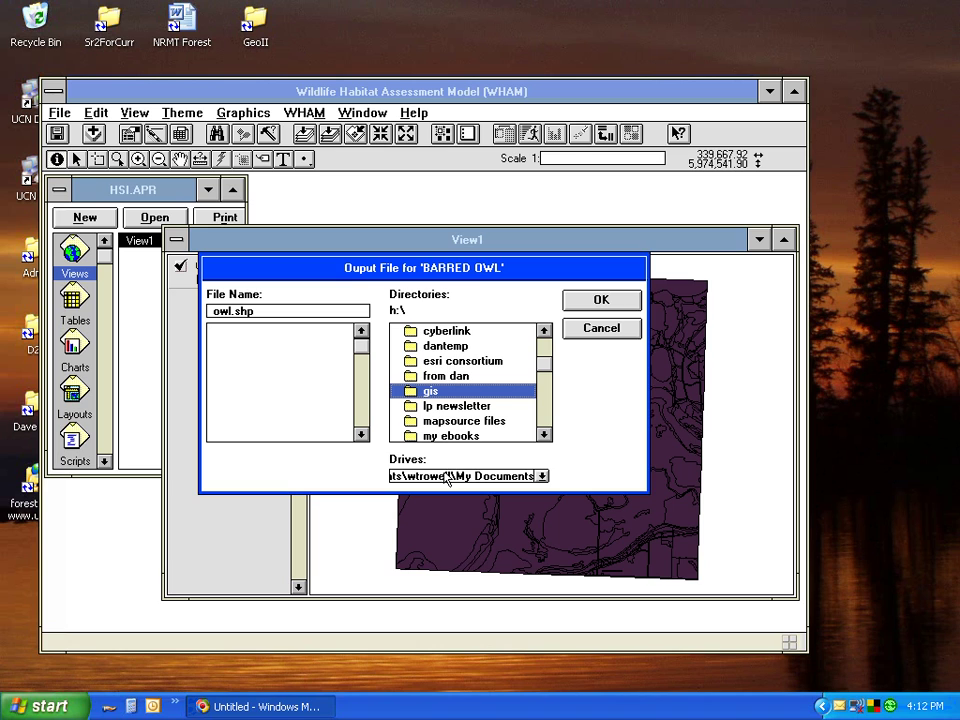
click(285, 707)
double_click(429, 390)
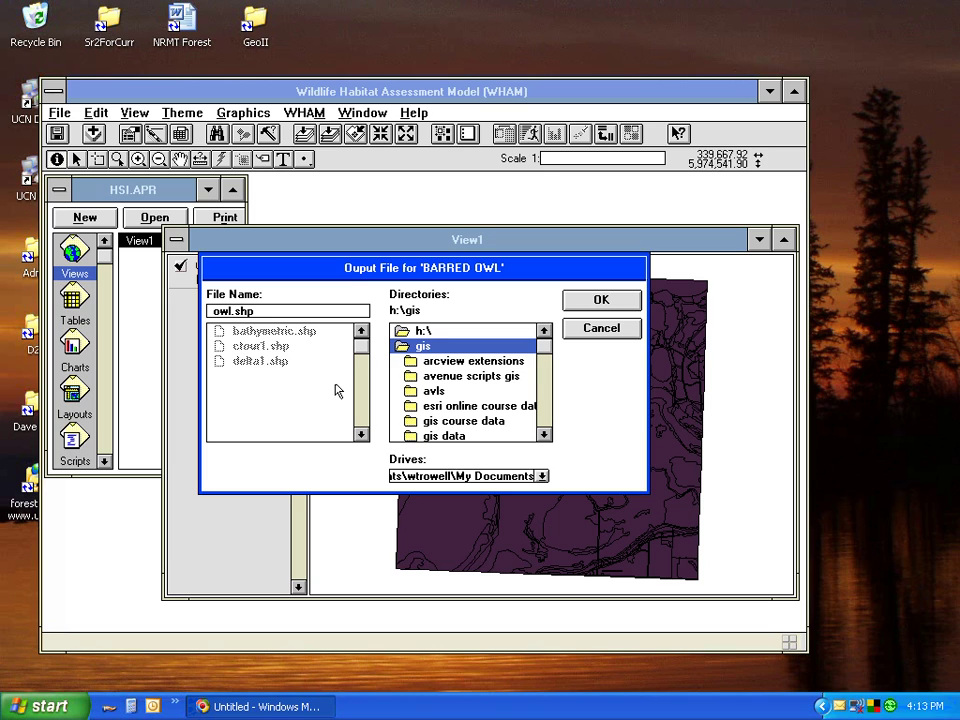
click(596, 306)
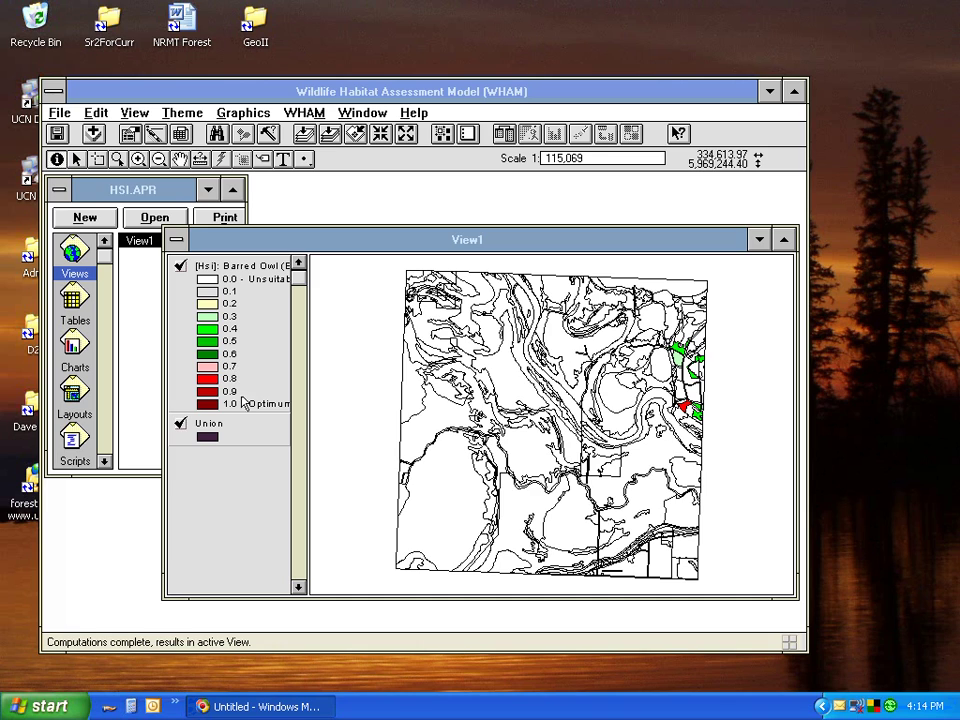
- Close WHAM without saving the changes to HSI.APR
click(456, 222)
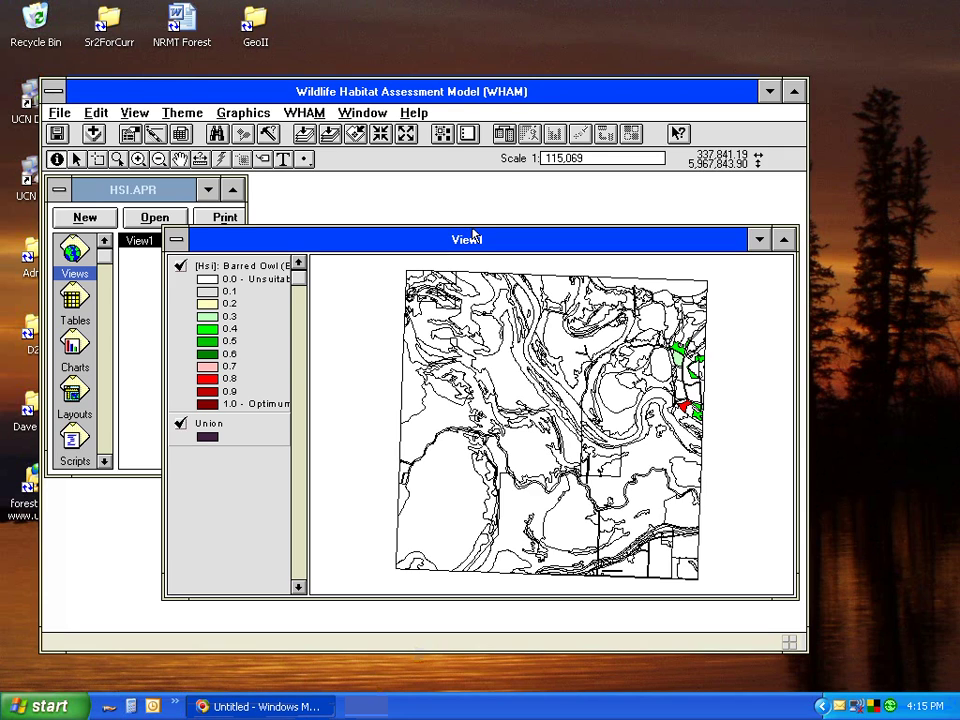
click(53, 94)
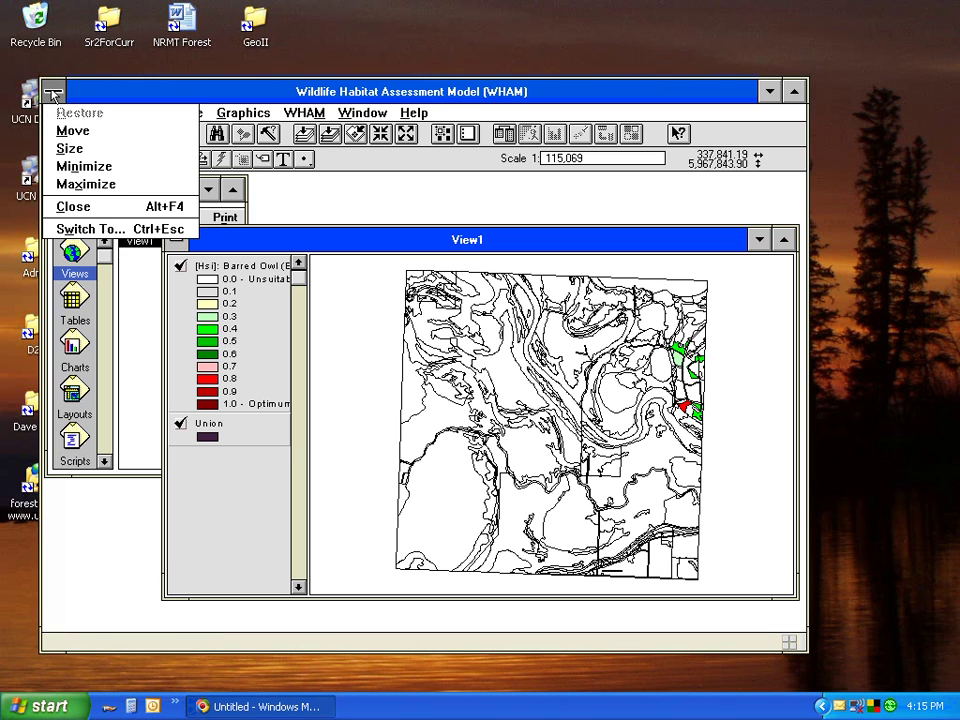
click(75, 210)
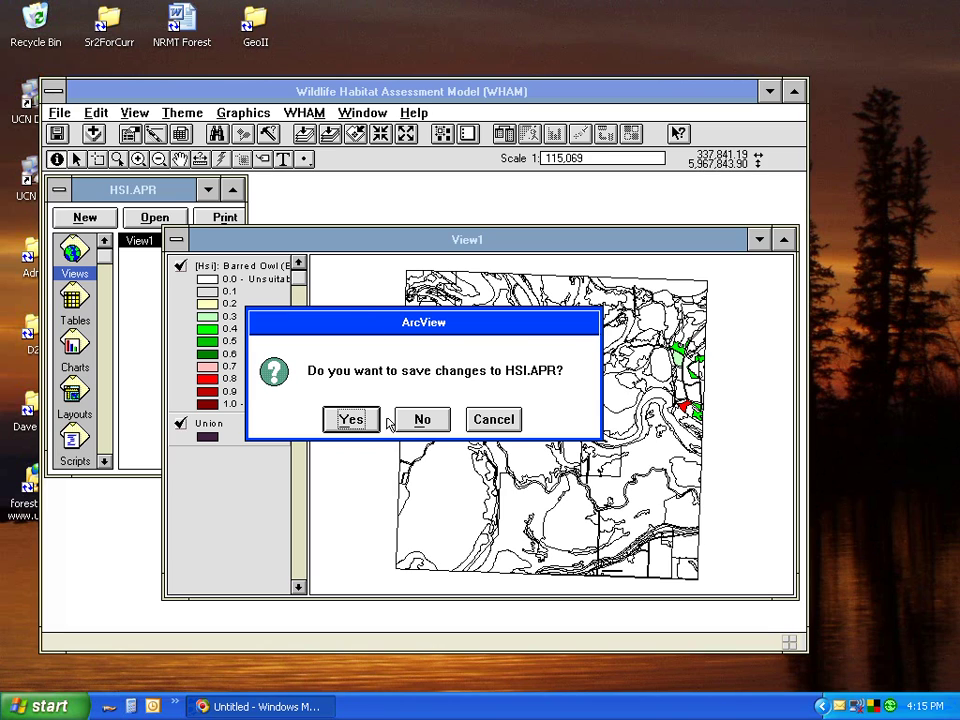
click(422, 421)
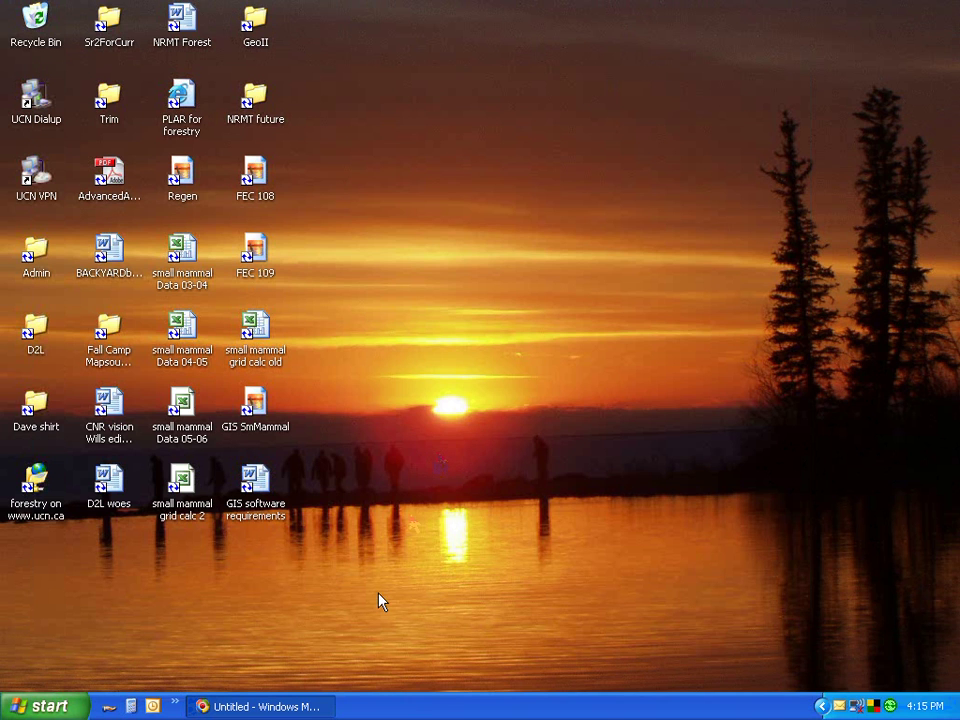